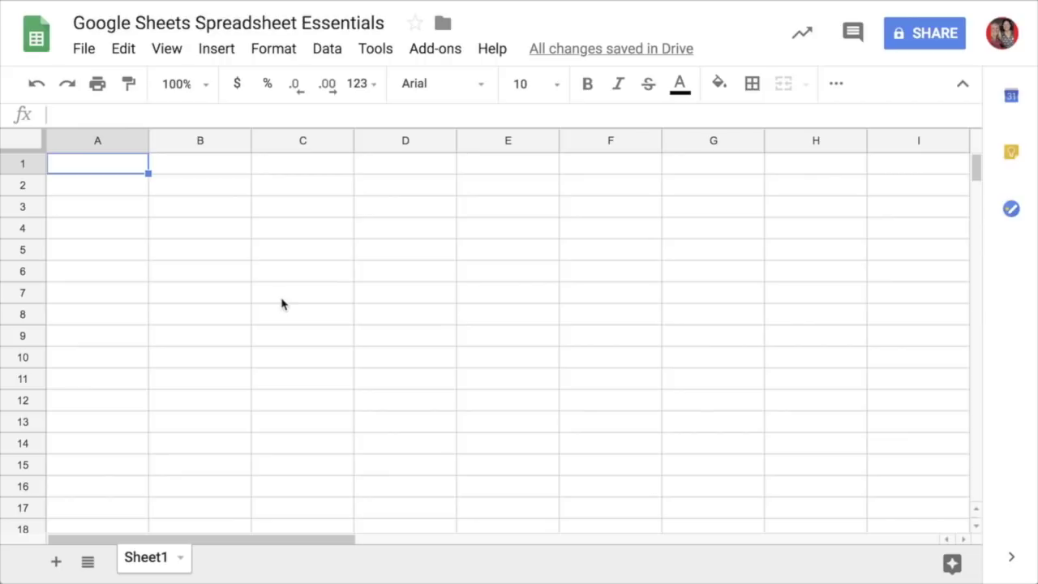
# - Narrow column E to a thin strip and widen column F considerably
pyautogui.click(308, 214)
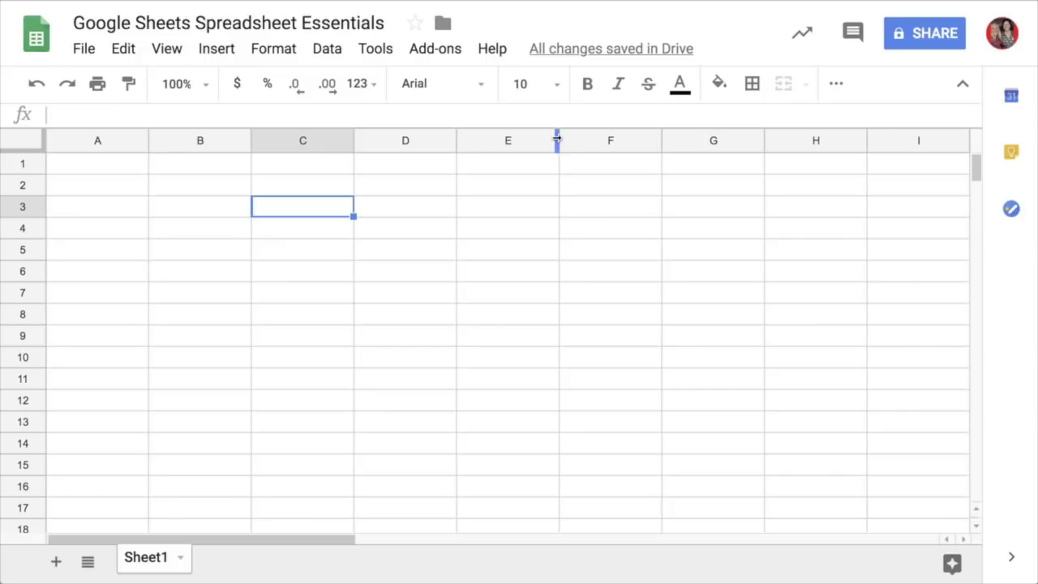
pyautogui.moveTo(558, 140); pyautogui.dragTo(481, 141)
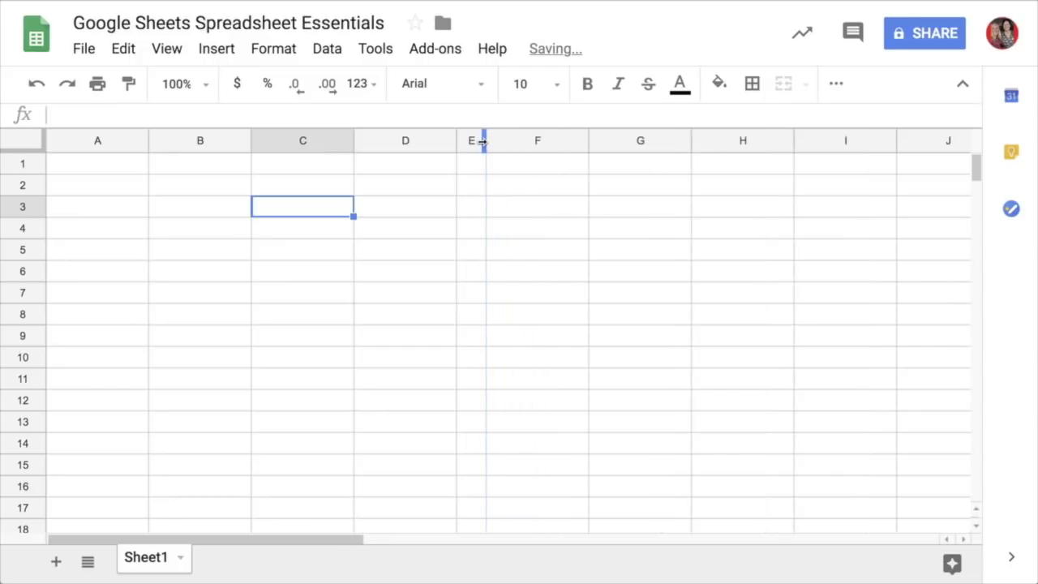
pyautogui.moveTo(588, 140); pyautogui.dragTo(710, 166)
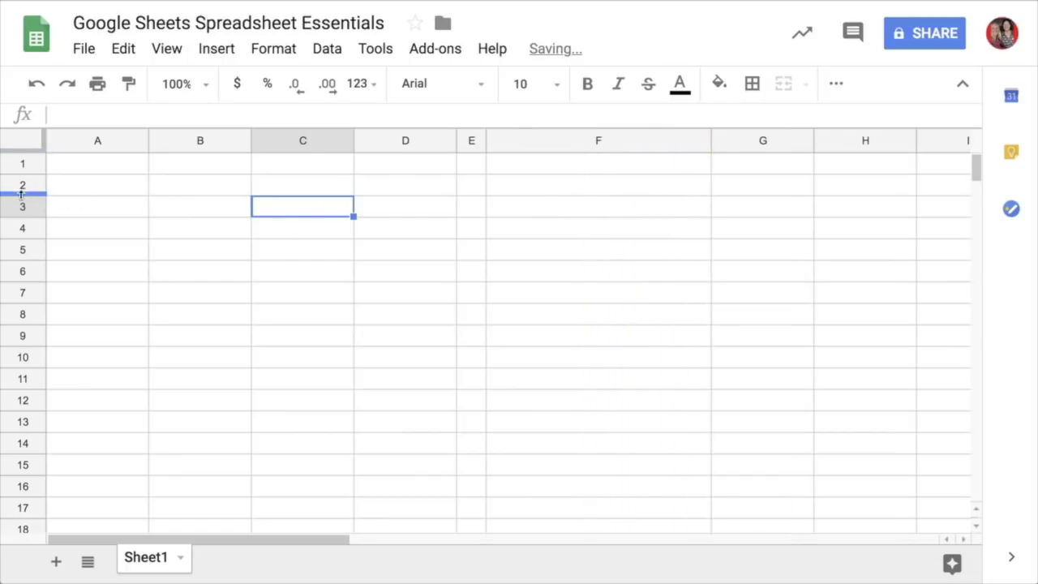
# - Make row 2 slightly taller than the other rows
pyautogui.moveTo(23, 194); pyautogui.dragTo(30, 258)
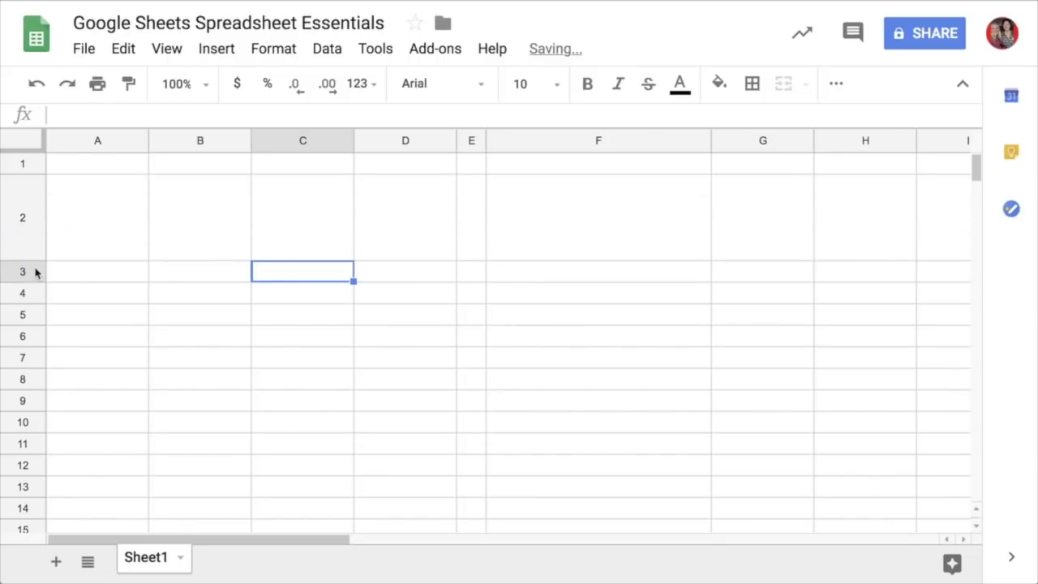
pyautogui.moveTo(35, 259); pyautogui.dragTo(35, 209)
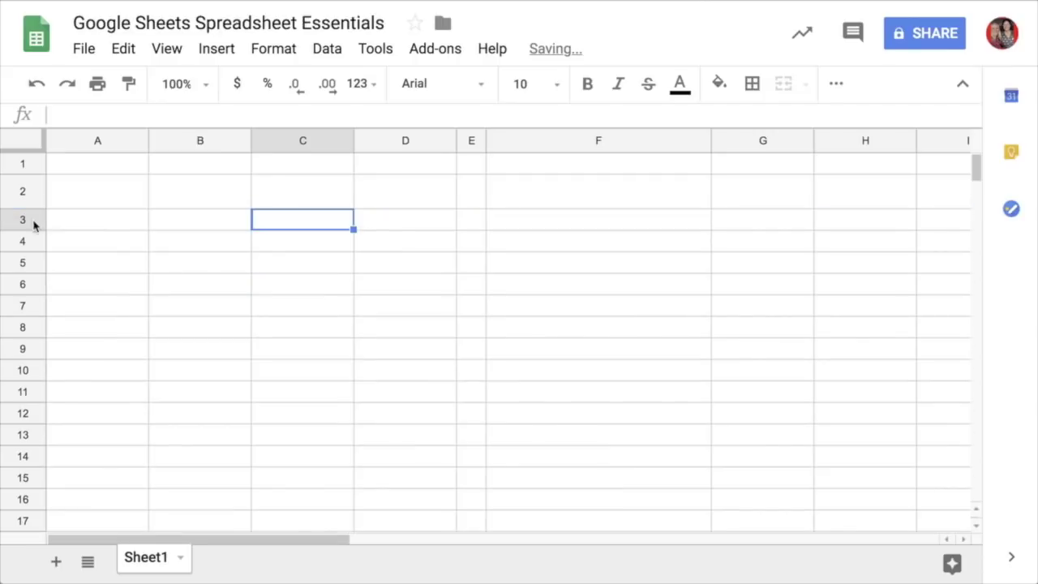
pyautogui.click(209, 289)
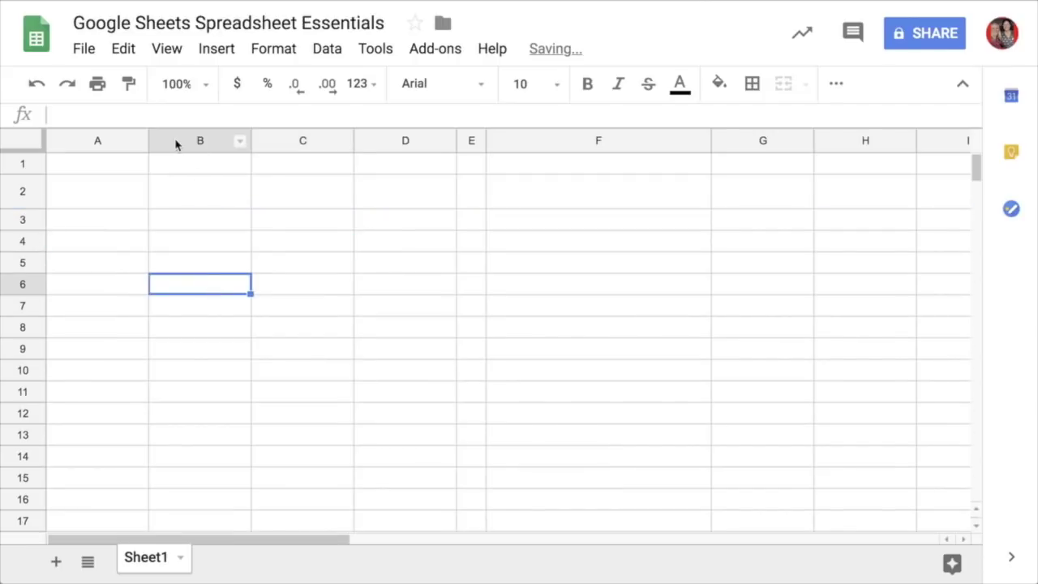
# - Resize columns B through F together to one identical, narrower width
pyautogui.click(176, 141)
pyautogui.moveTo(231, 141); pyautogui.dragTo(500, 153)
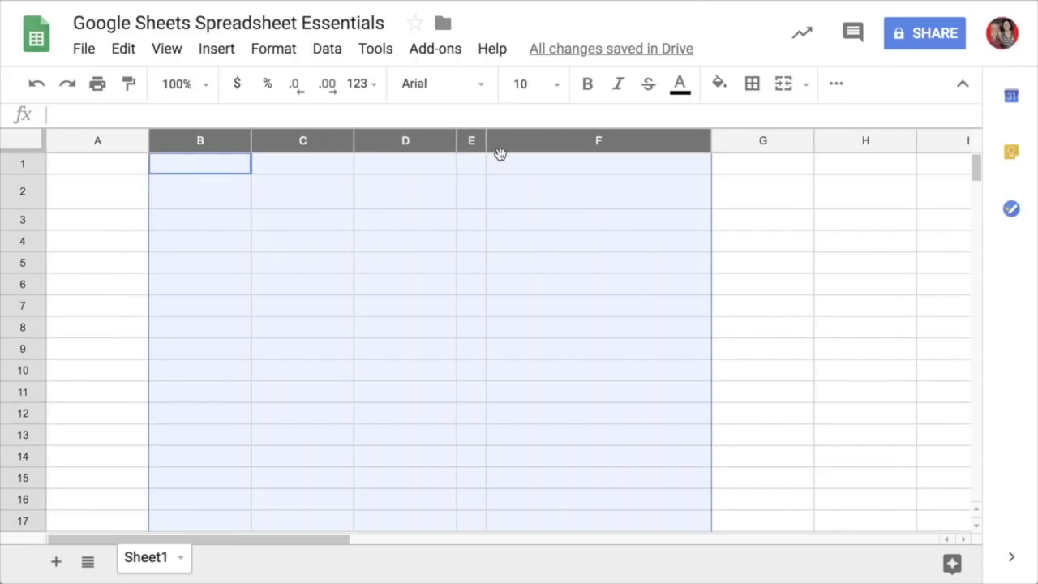
pyautogui.moveTo(353, 141); pyautogui.dragTo(312, 141)
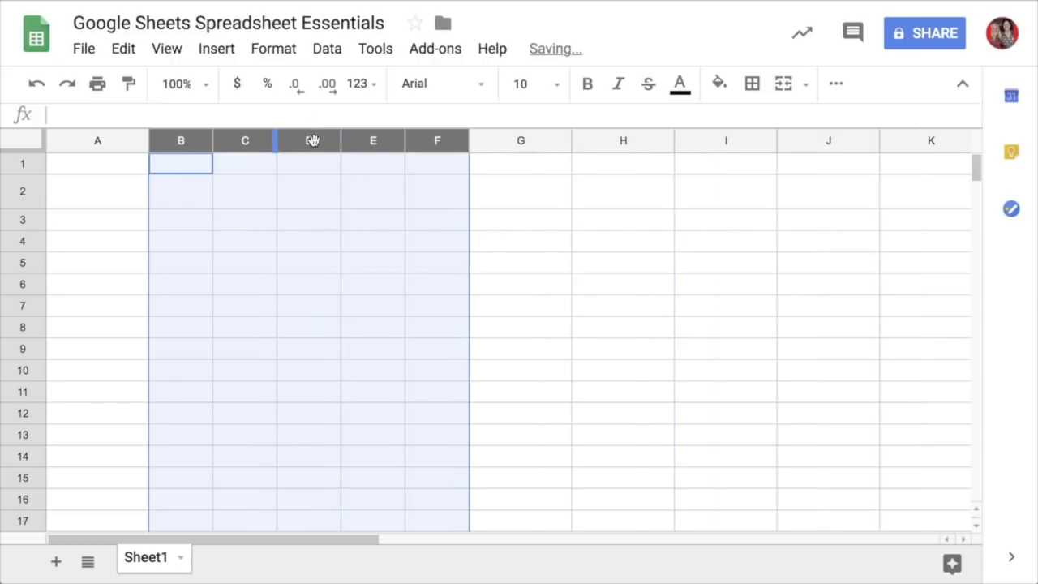
pyautogui.click(255, 264)
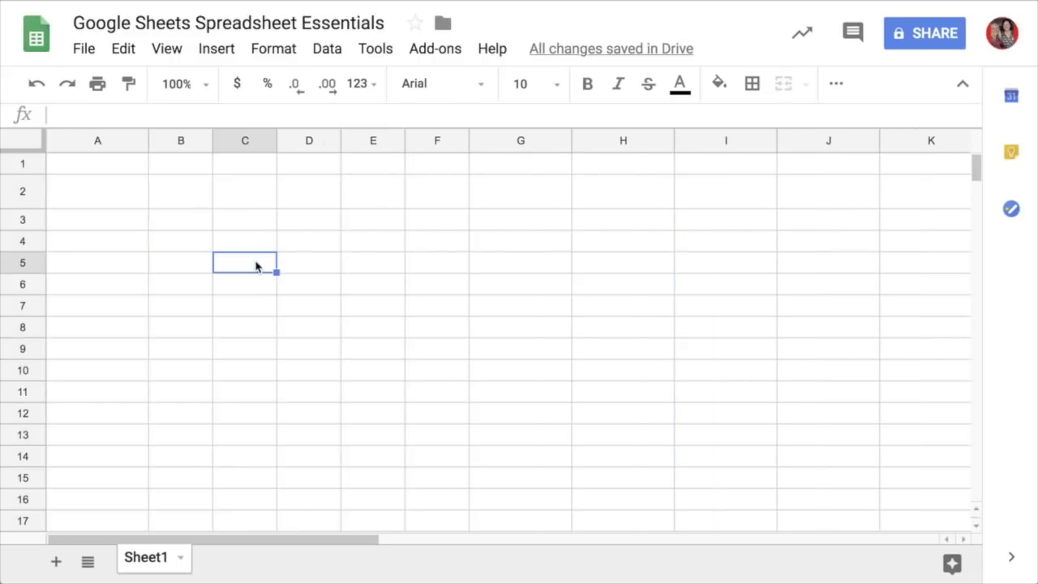
# - Make rows 4 through 8 equally taller
pyautogui.moveTo(21, 243); pyautogui.dragTo(22, 327)
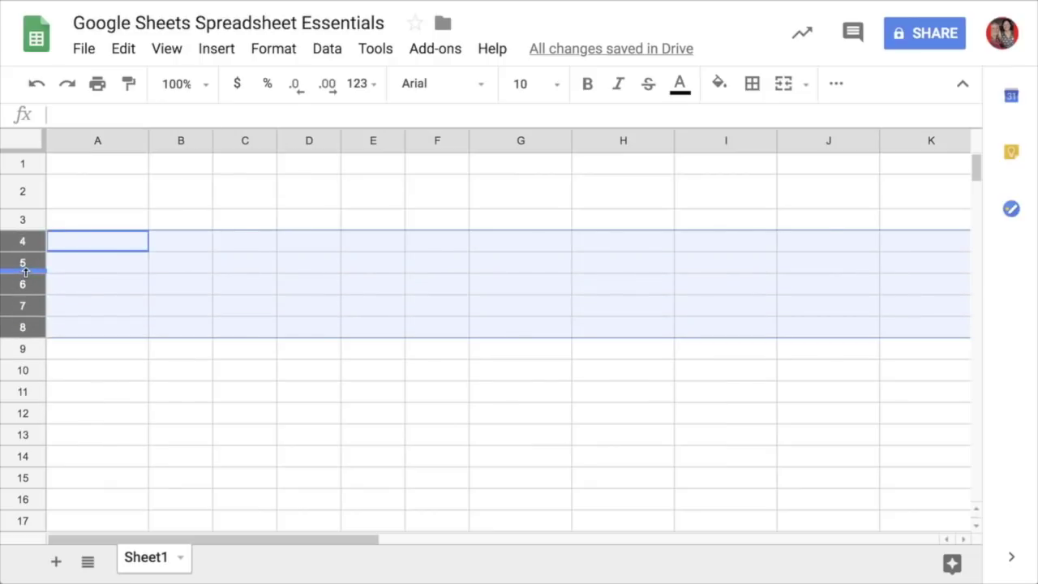
pyautogui.moveTo(22, 272); pyautogui.dragTo(26, 308)
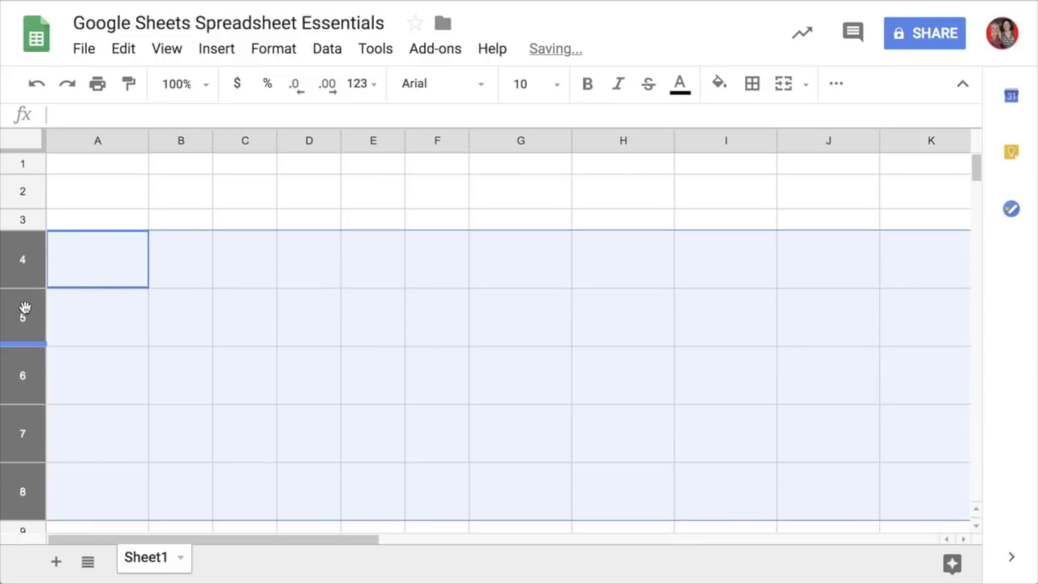
pyautogui.click(109, 314)
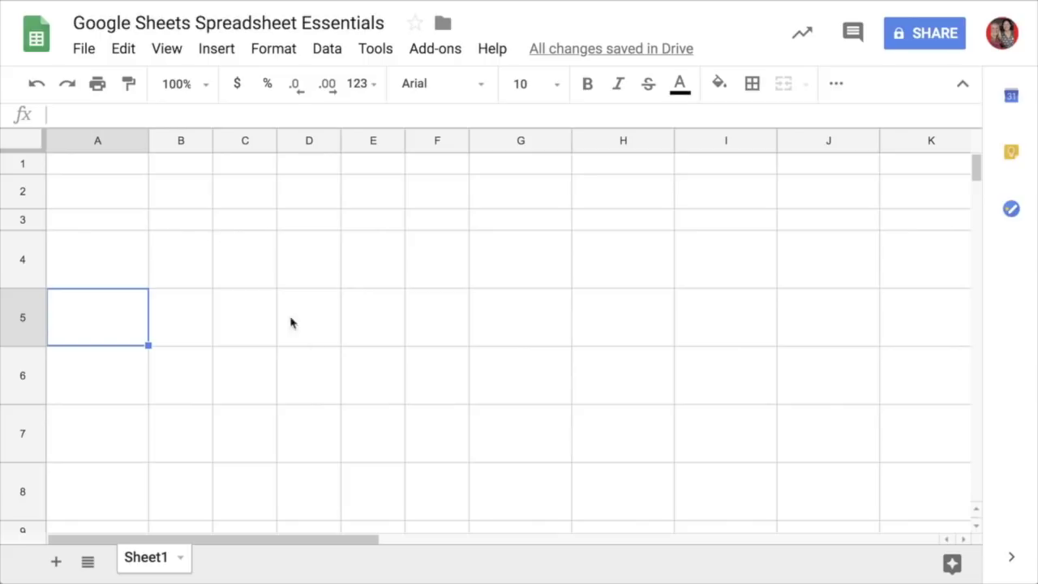
# - Enter 'The quick brown fox jumped over the lazy dog' in A5, letting it overflow right
pyautogui.write('The quick')
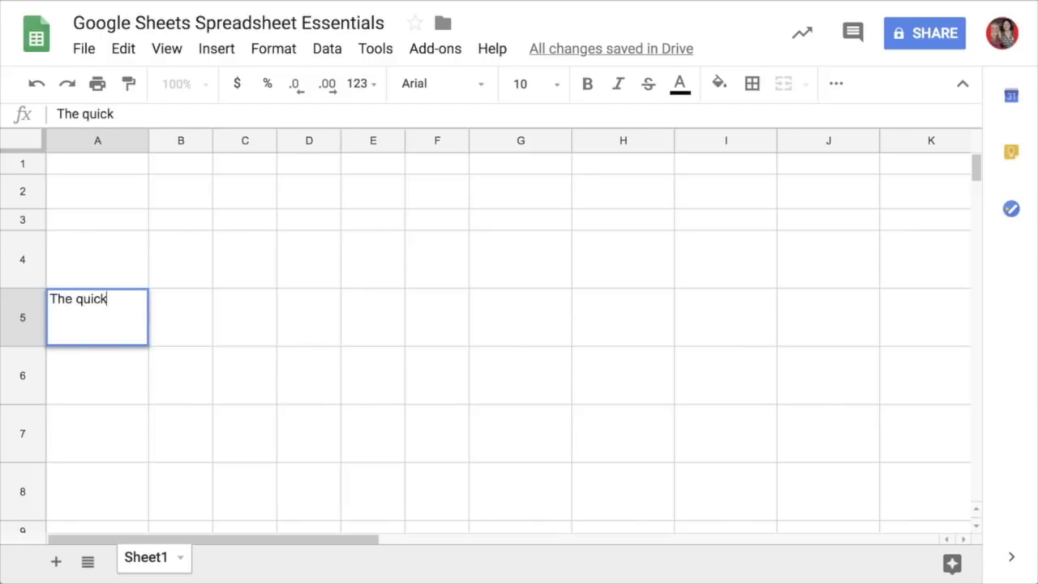
pyautogui.write(' brown fox jum')
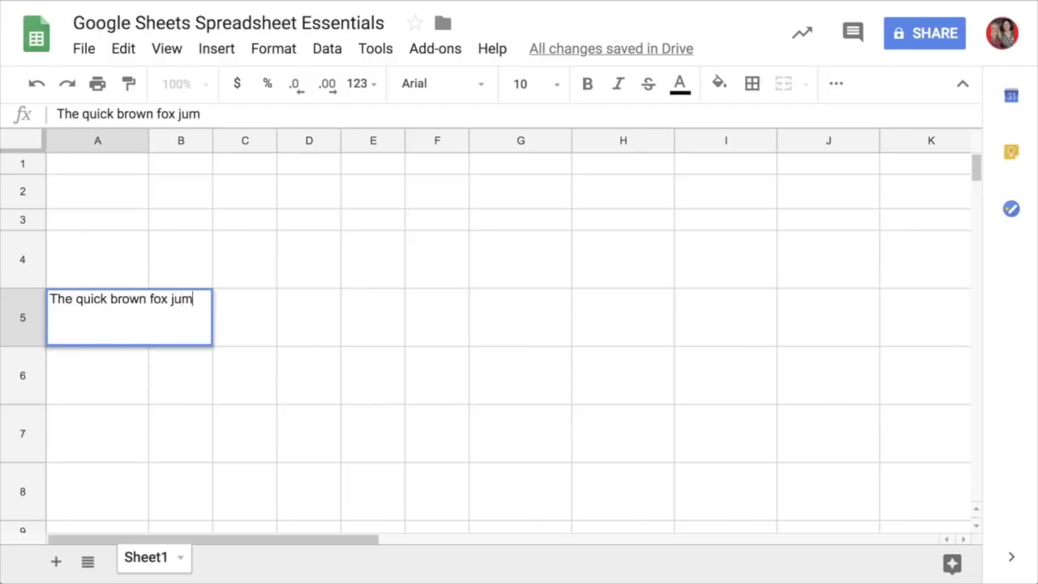
pyautogui.write('ped over the laz')
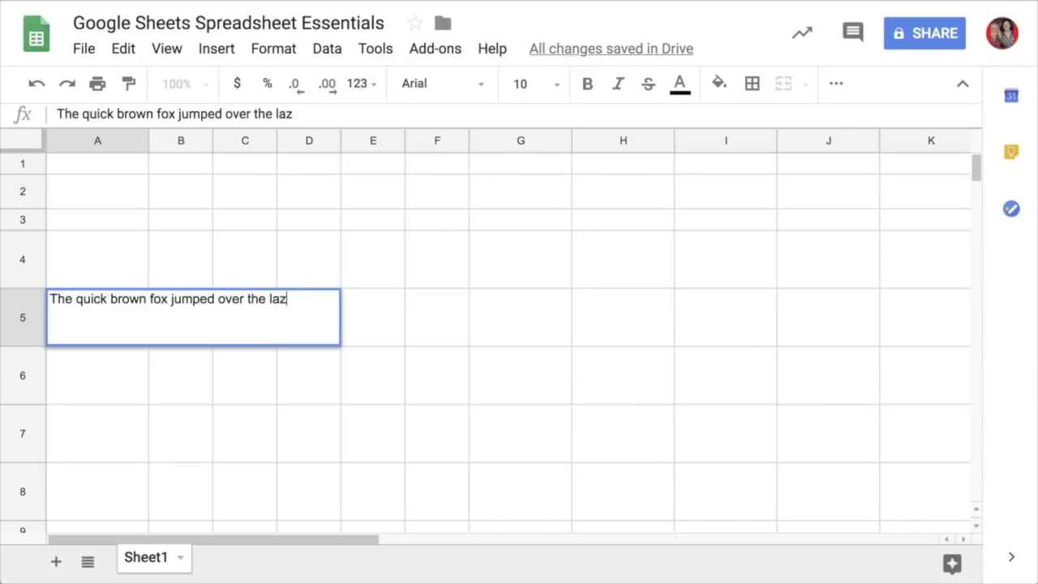
pyautogui.write('y dog')
pyautogui.press('Return')
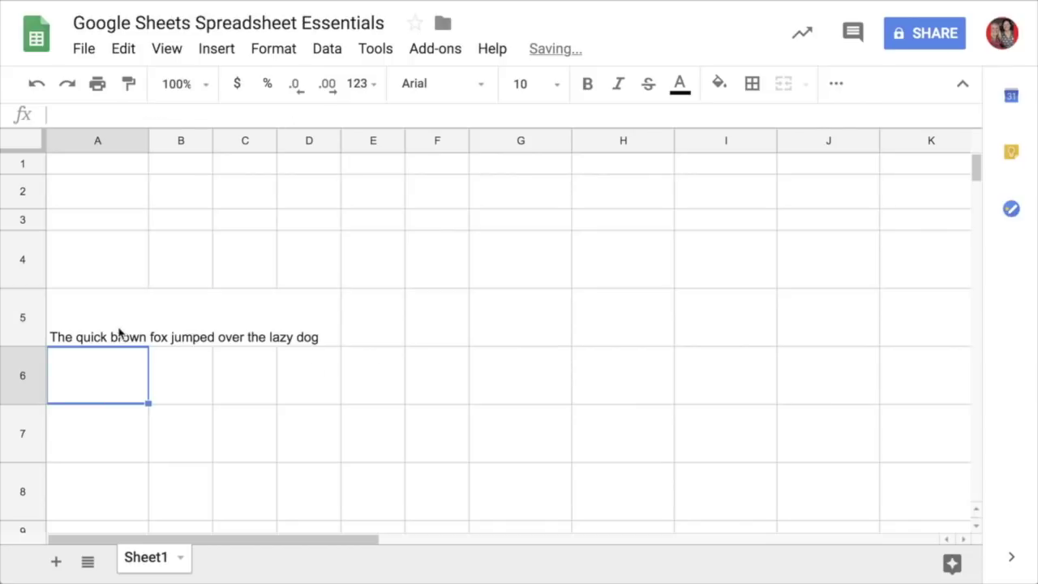
pyautogui.click(118, 332)
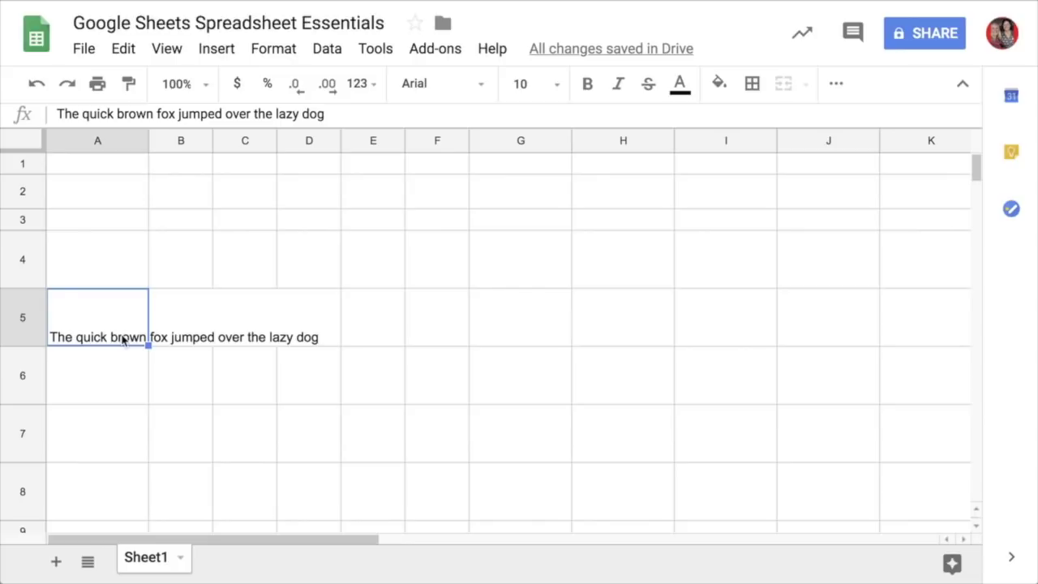
pyautogui.click(205, 322)
pyautogui.click(250, 325)
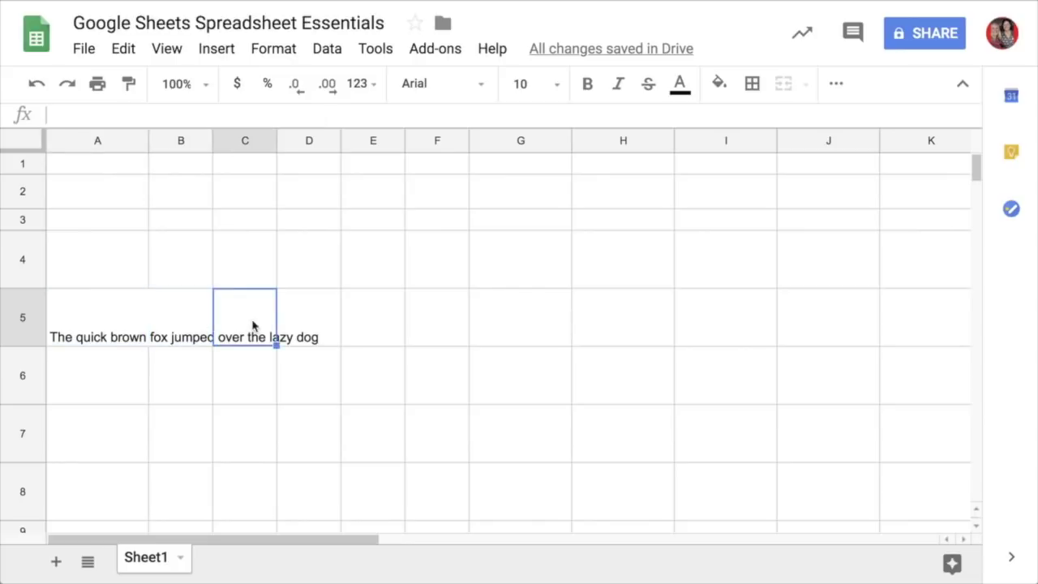
pyautogui.click(310, 328)
# - Enter 'Cat' in B5 so A5's overflowing sentence gets cut off
pyautogui.click(178, 333)
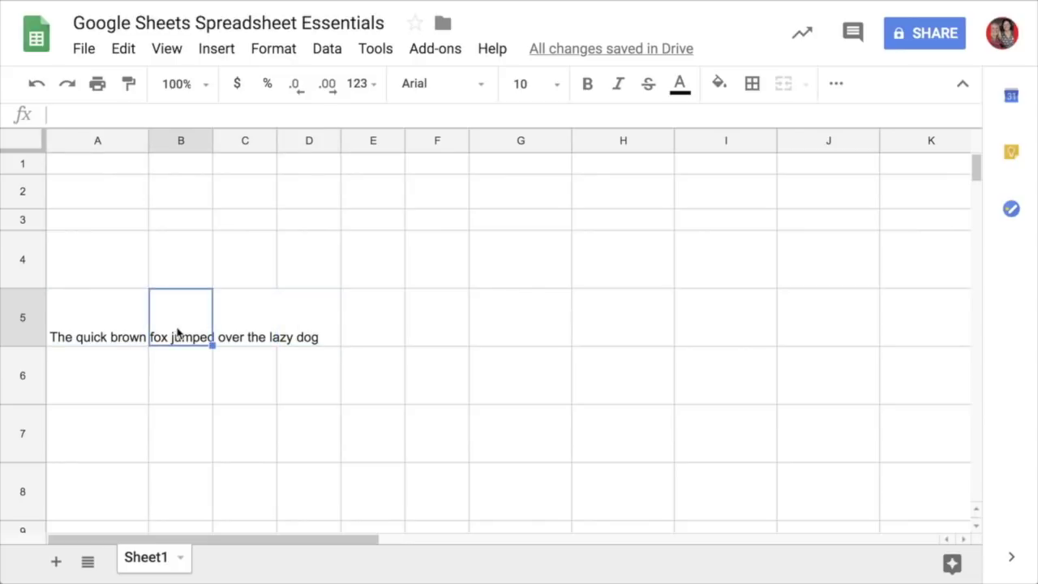
pyautogui.write('Cat')
pyautogui.press('Return')
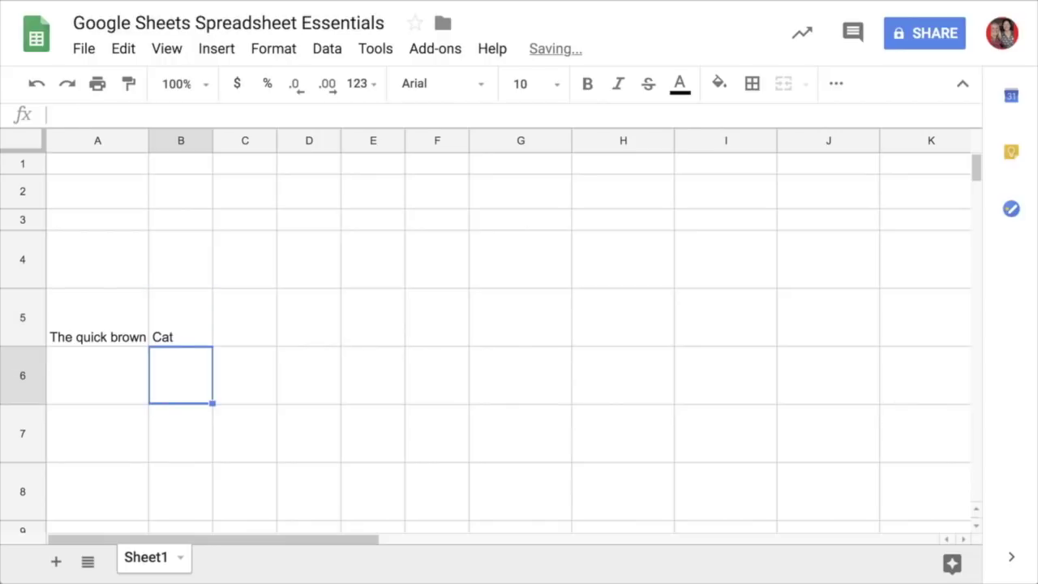
pyautogui.click(110, 317)
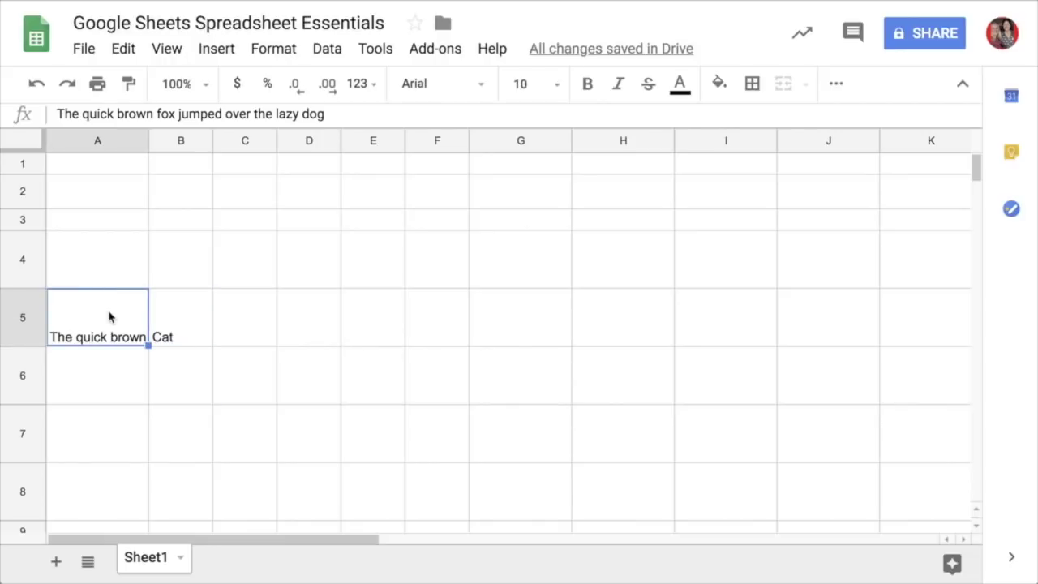
# - Set A5's sentence to horizontal Center and vertical Middle alignment
pyautogui.click(841, 84)
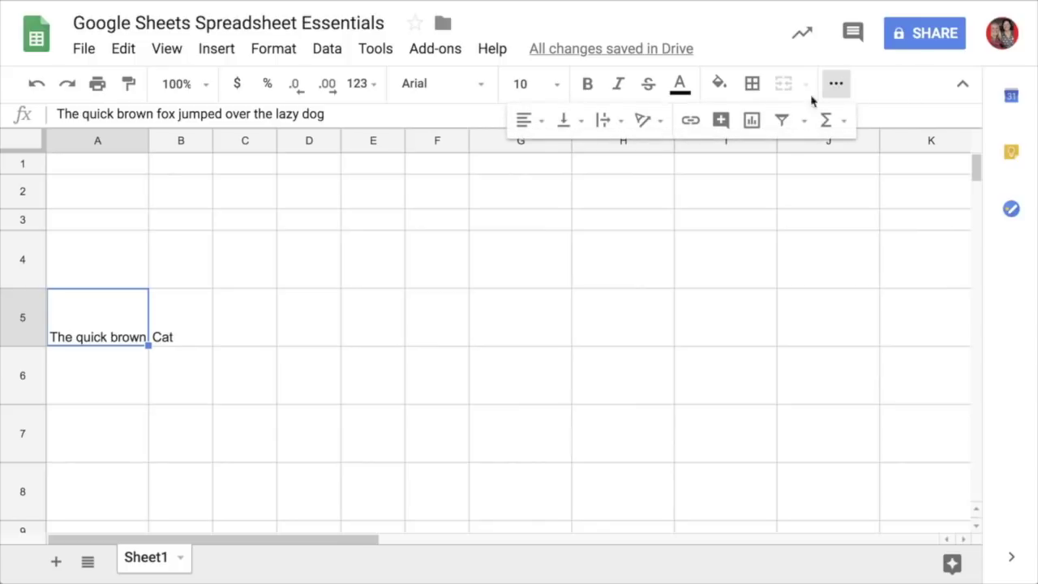
pyautogui.click(543, 132)
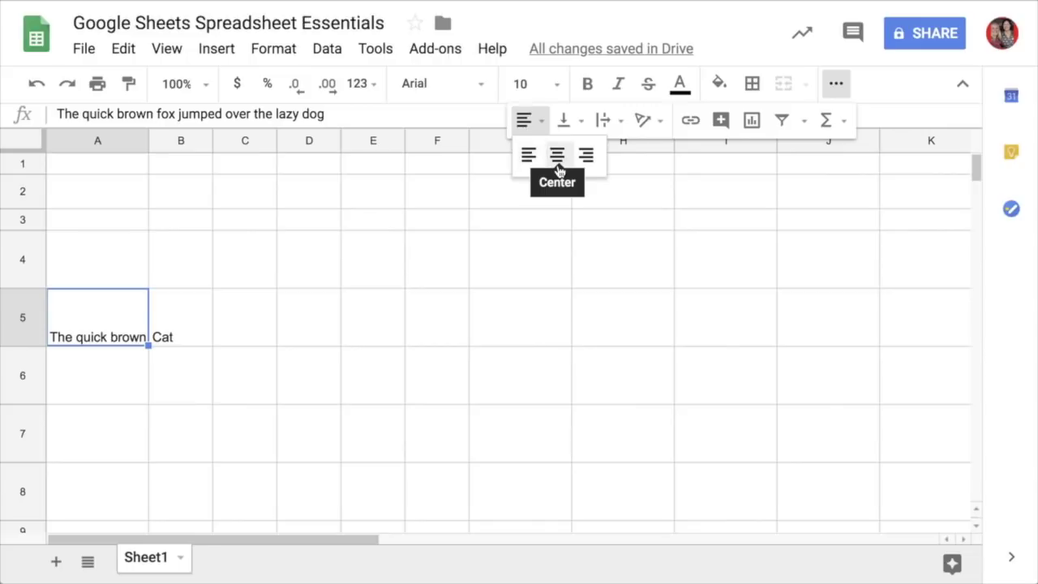
pyautogui.click(558, 162)
pyautogui.click(579, 123)
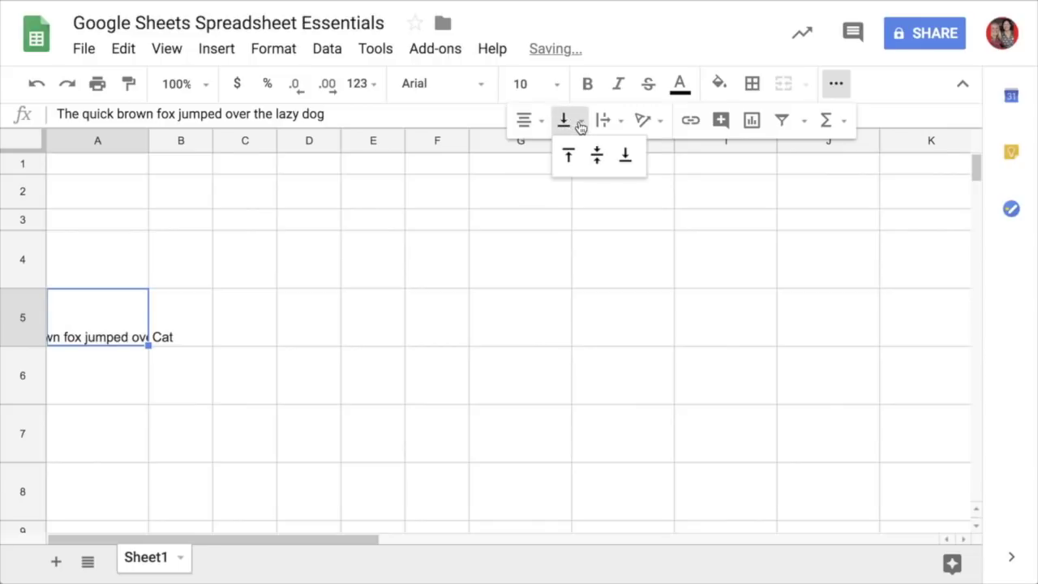
pyautogui.click(599, 166)
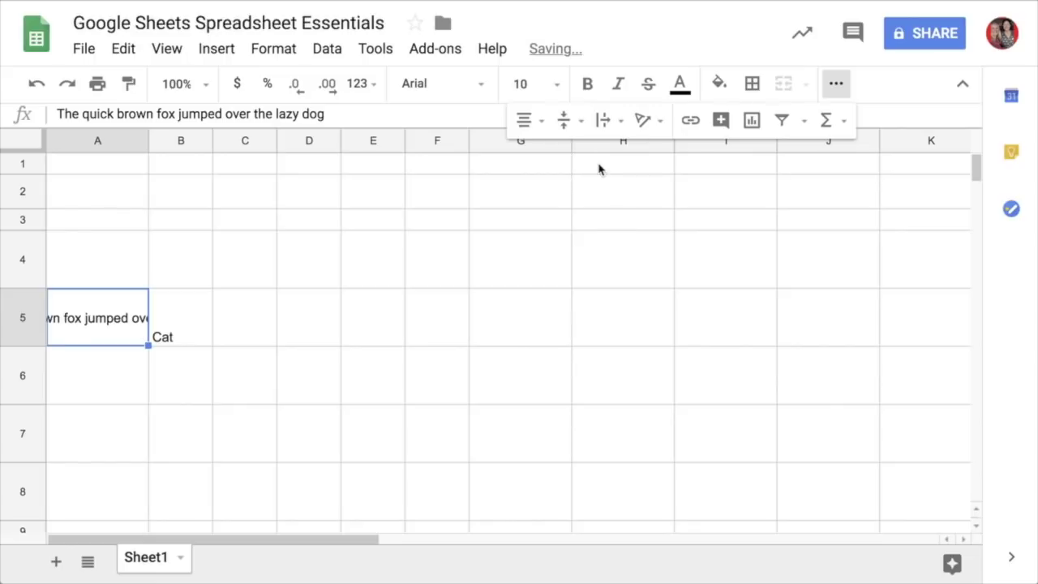
pyautogui.click(581, 126)
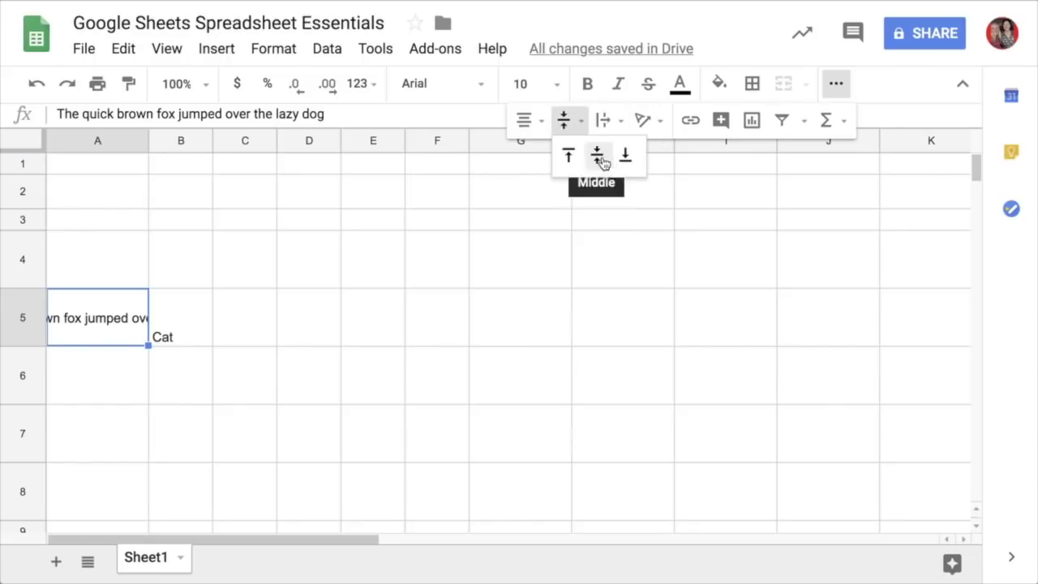
pyautogui.click(600, 160)
pyautogui.click(620, 125)
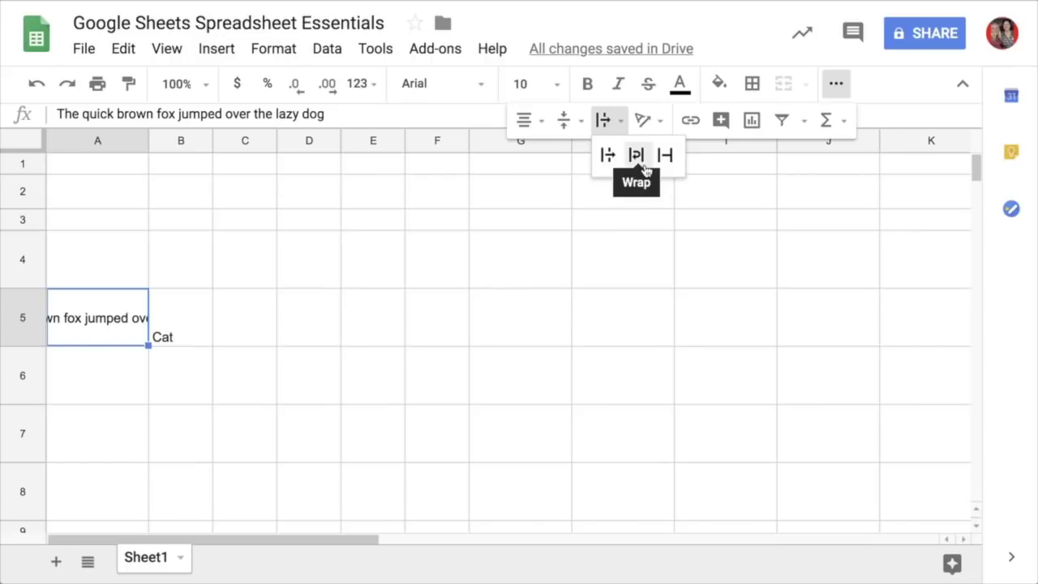
# - Set A5 to Wrap and drag column A narrower so the sentence rewraps tighter
pyautogui.click(645, 168)
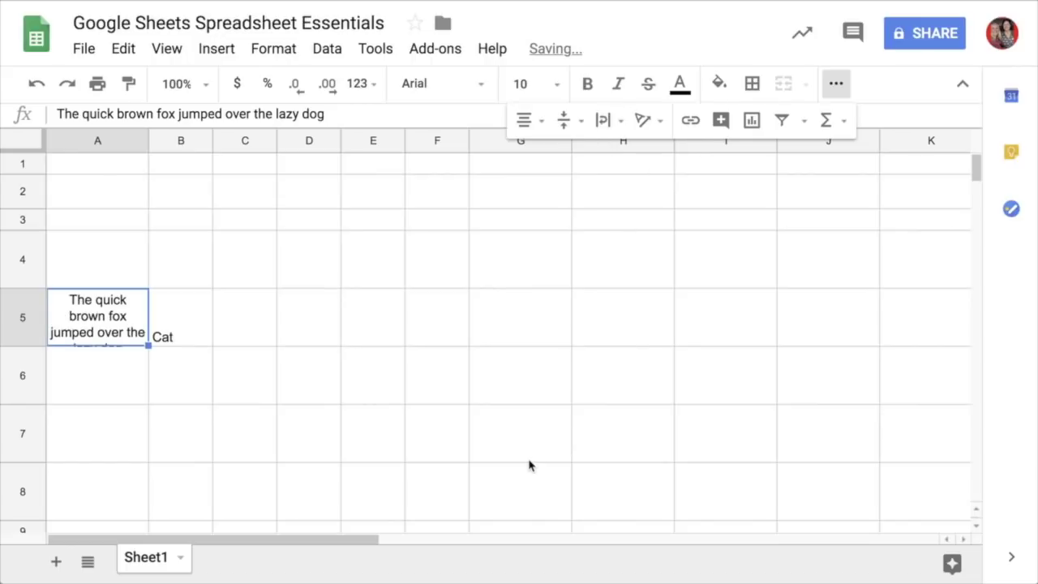
pyautogui.click(221, 391)
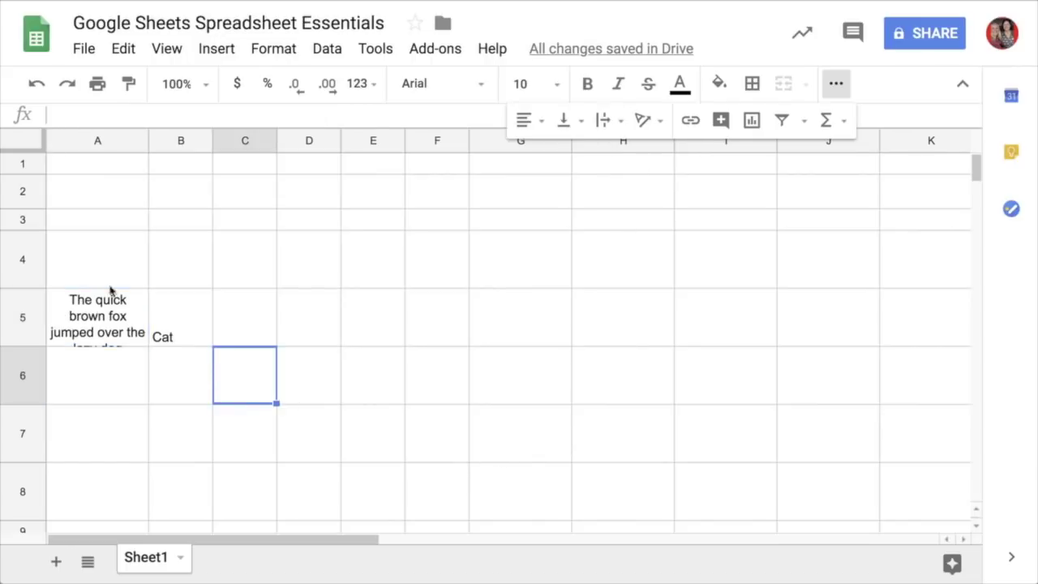
pyautogui.moveTo(146, 141); pyautogui.dragTo(116, 144)
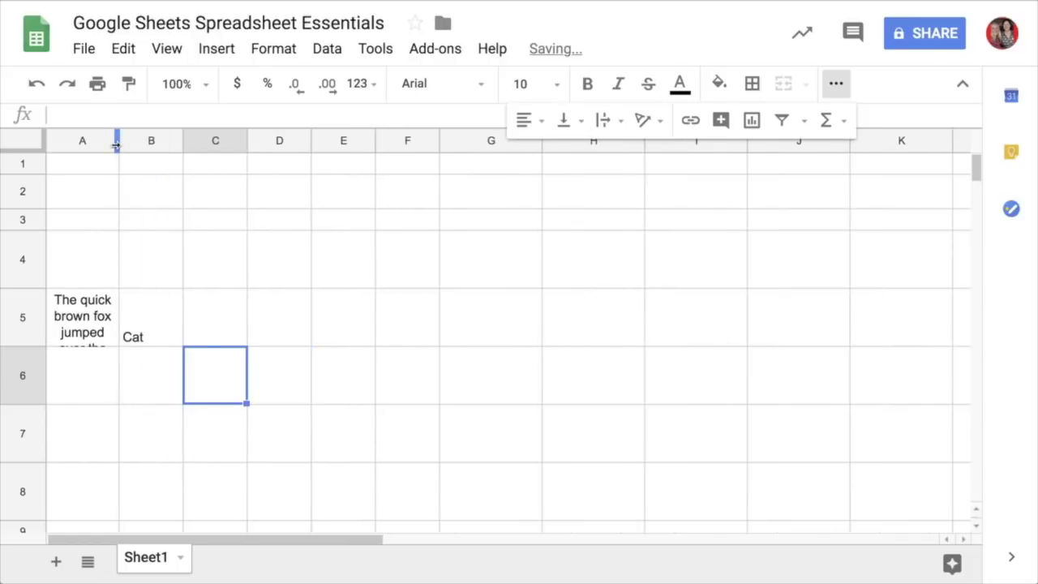
pyautogui.click(327, 311)
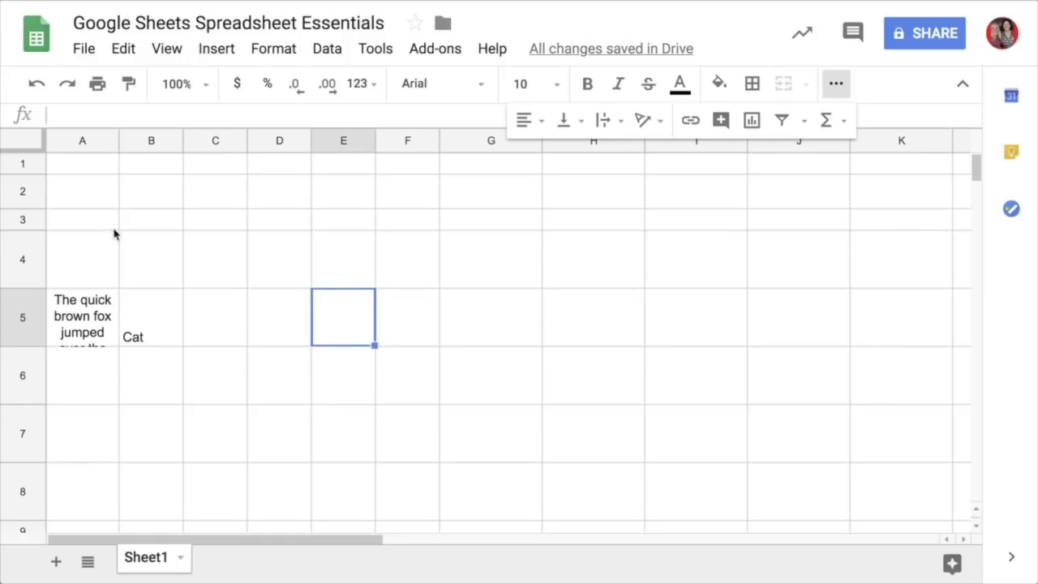
# - Put headers First Name, Last Name, Email Address in C1:E1 and widen columns C–E
pyautogui.click(228, 172)
pyautogui.write('First Name')
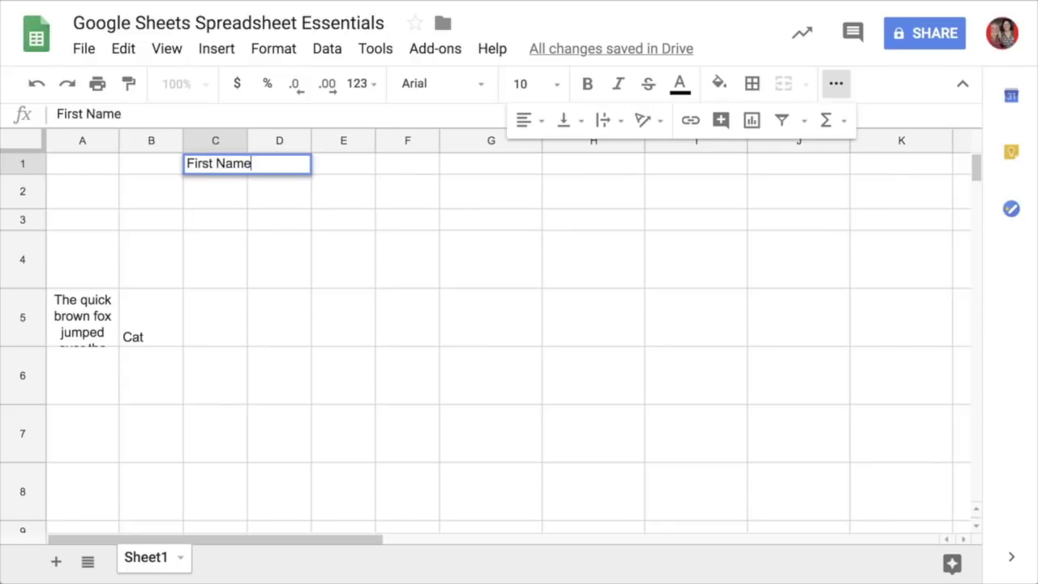
pyautogui.press('Tab')
pyautogui.write('Last Name')
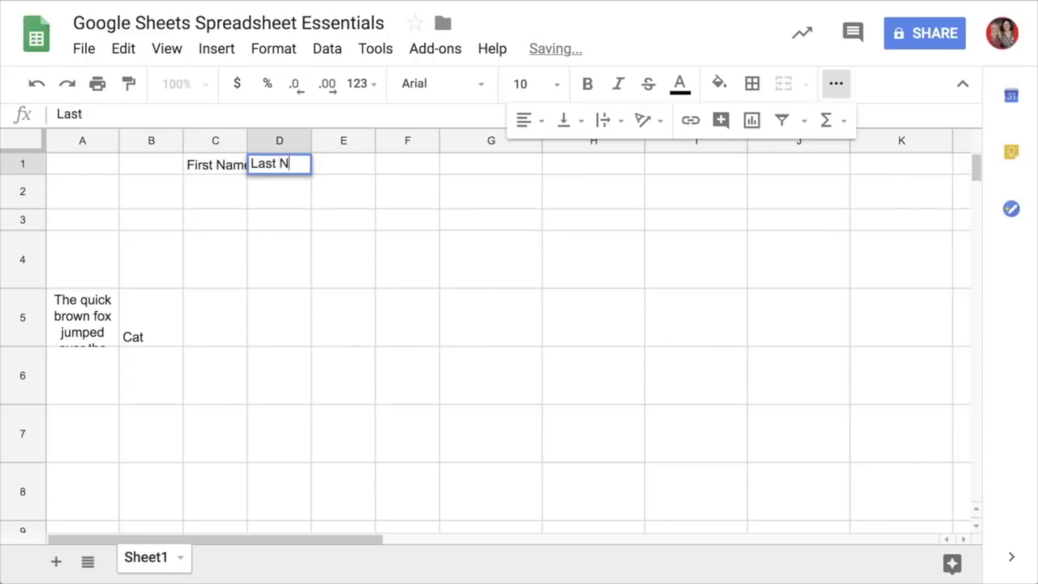
pyautogui.press('Tab')
pyautogui.write('Email Address')
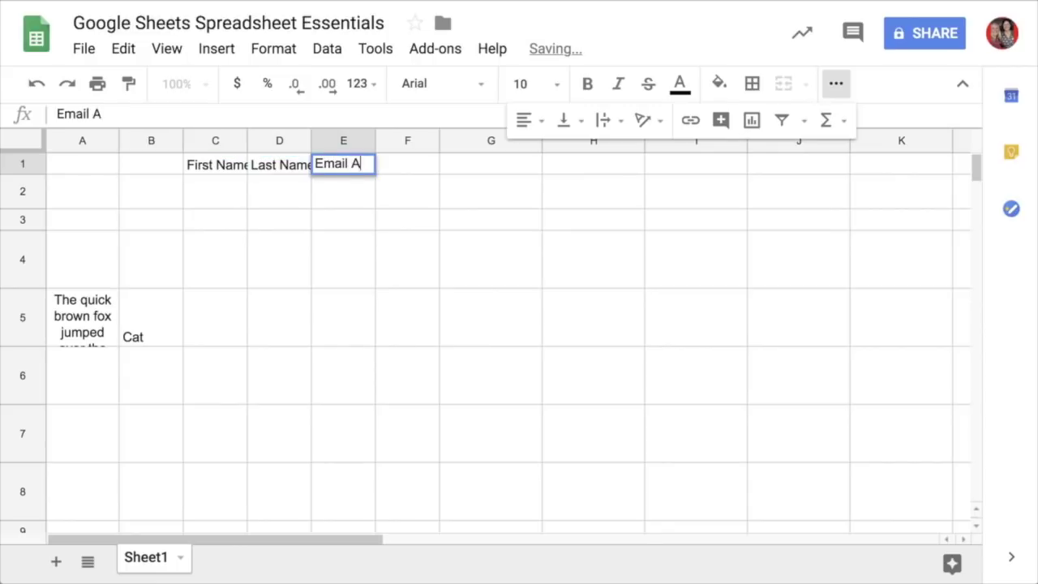
pyautogui.press('Return')
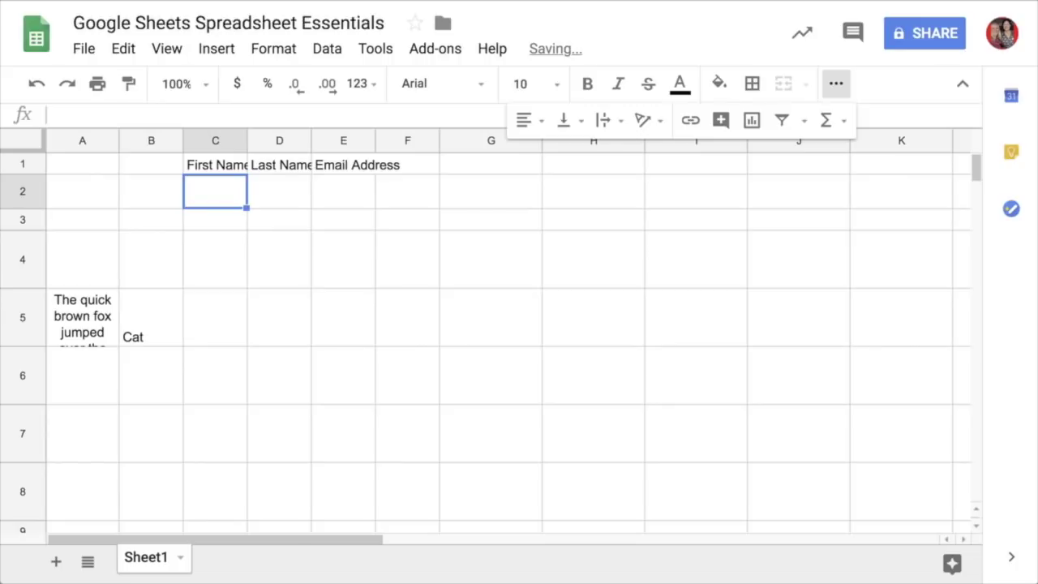
pyautogui.moveTo(230, 140); pyautogui.dragTo(336, 142)
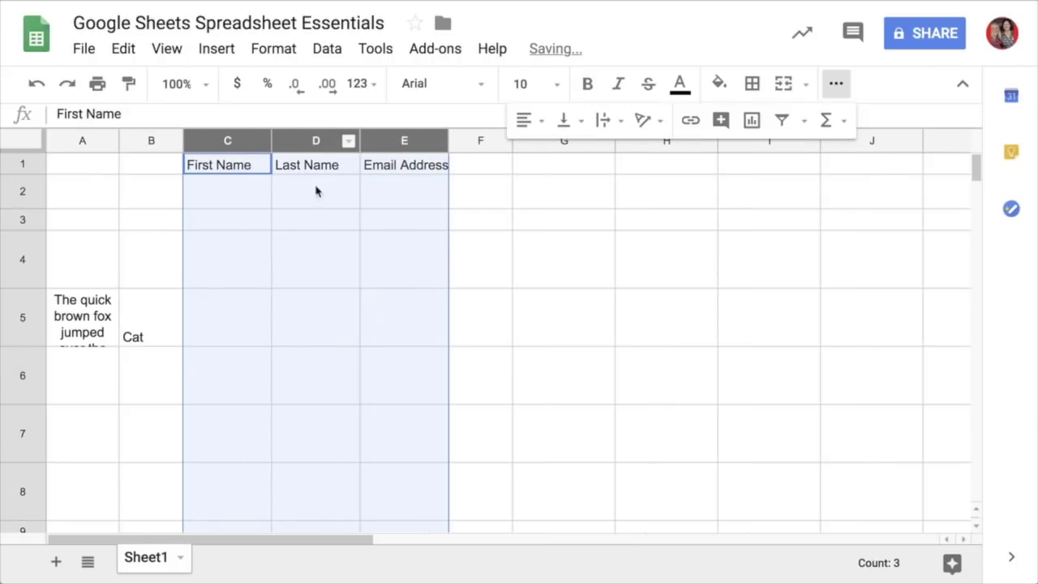
pyautogui.click(255, 247)
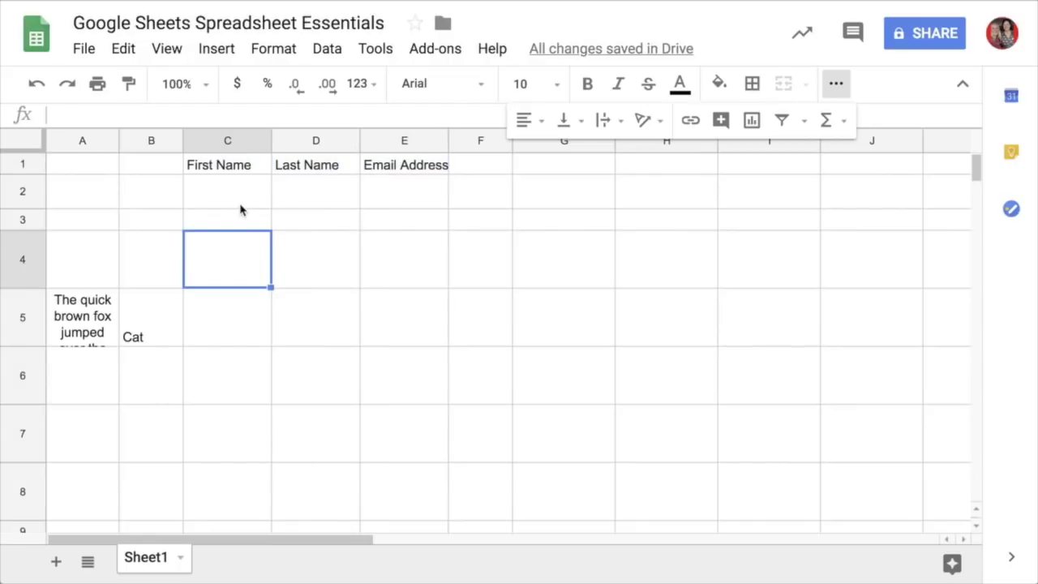
# - Freeze row 1, then scroll down and back up to confirm the headers stay visible
pyautogui.scroll(-5, 290, 342)
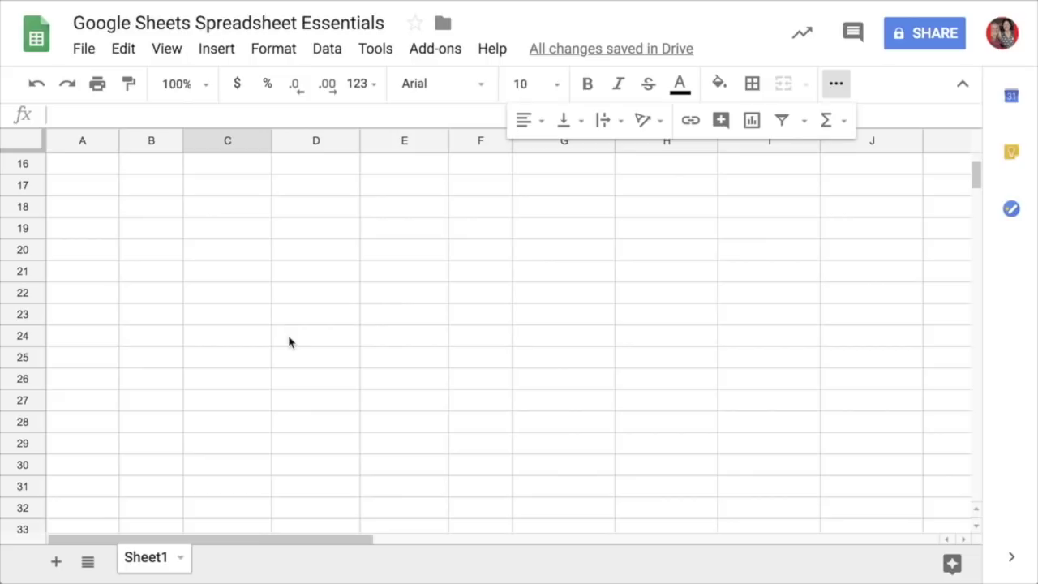
pyautogui.scroll(5, 289, 342)
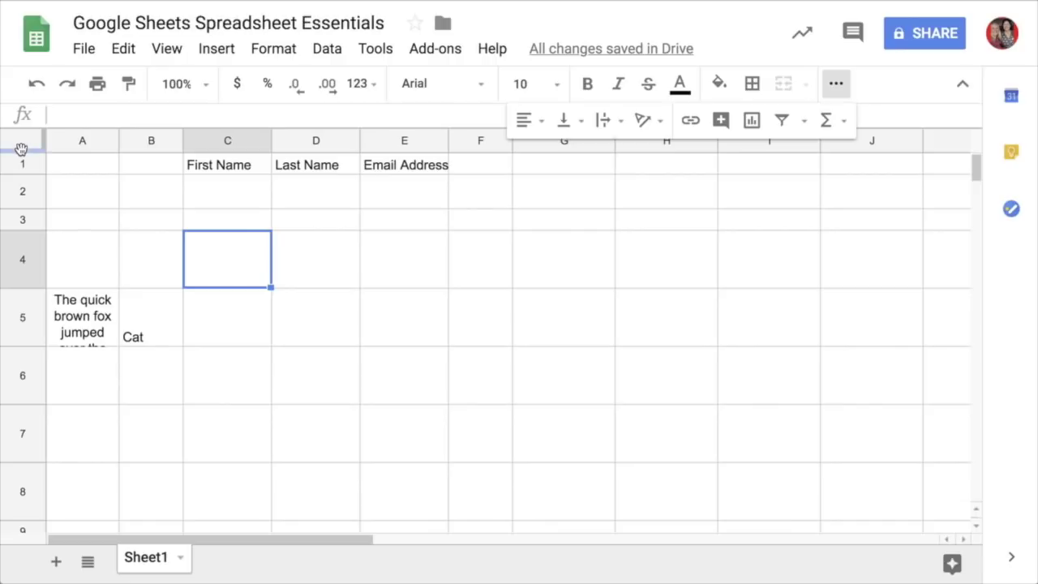
pyautogui.moveTo(21, 149); pyautogui.dragTo(19, 179)
pyautogui.scroll(-3, 438, 278)
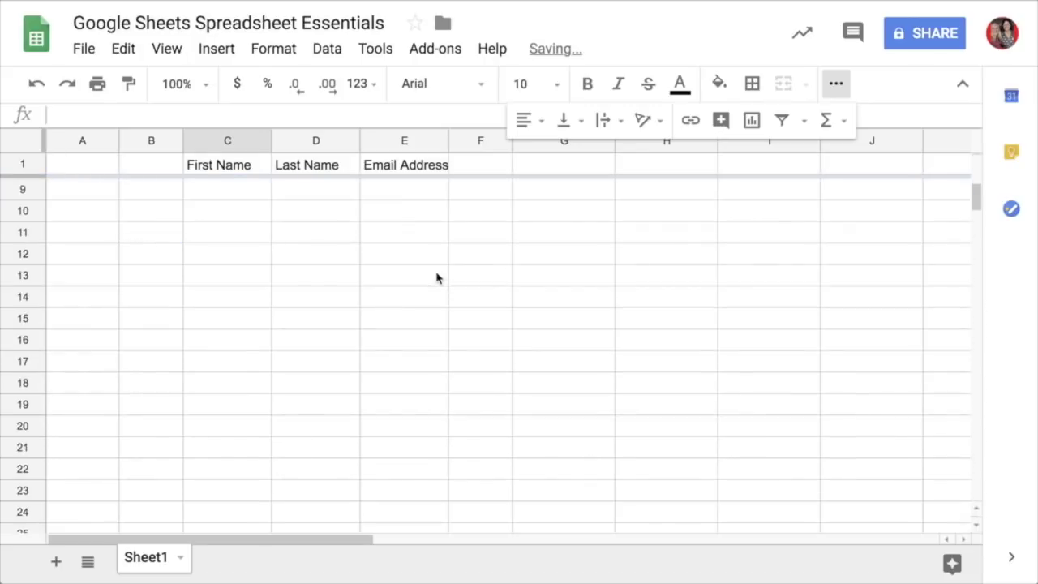
pyautogui.scroll(-4, 437, 278)
pyautogui.scroll(6, 436, 278)
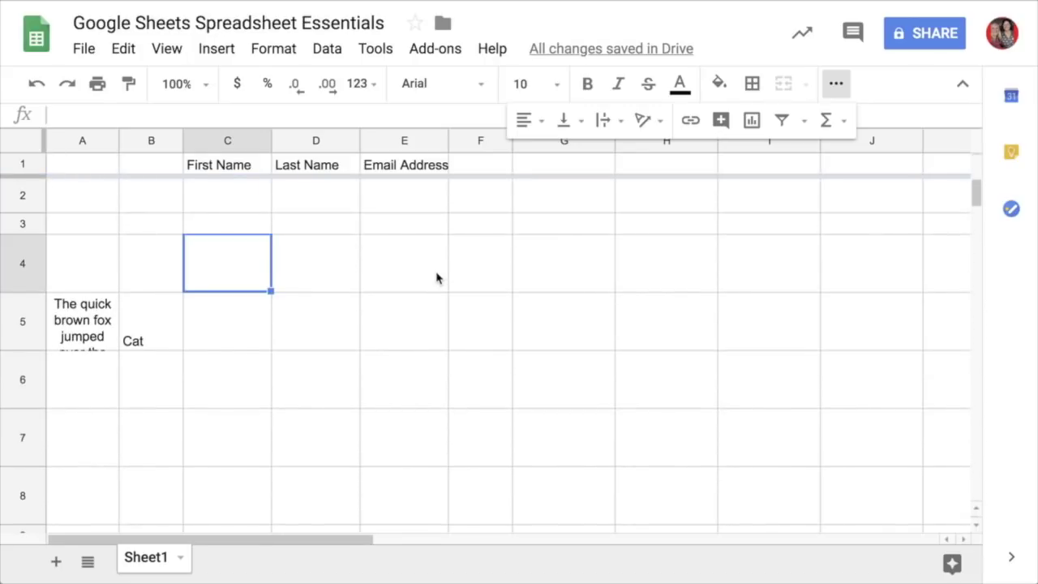
pyautogui.click(163, 51)
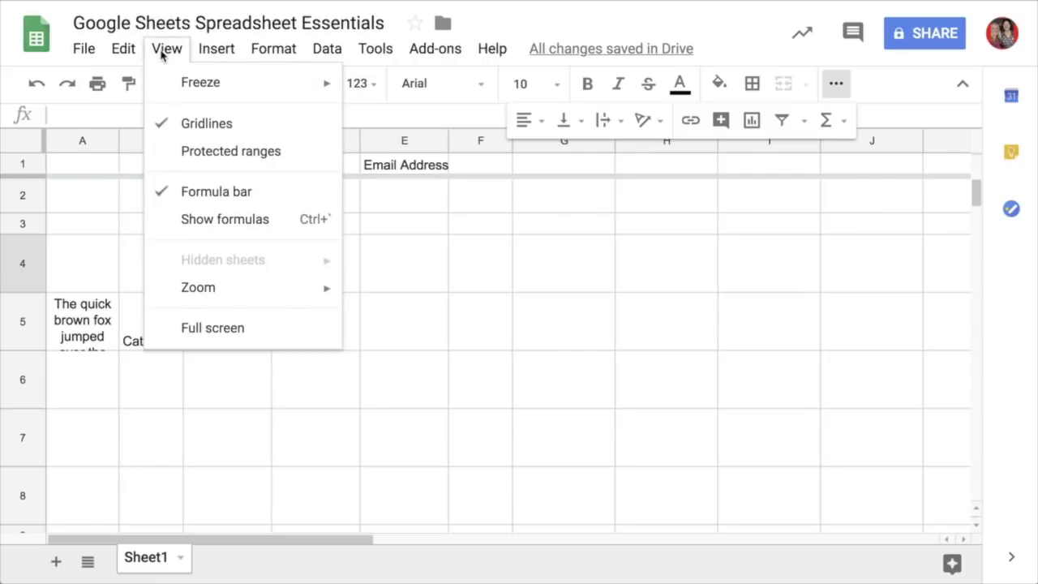
pyautogui.moveTo(172, 86)
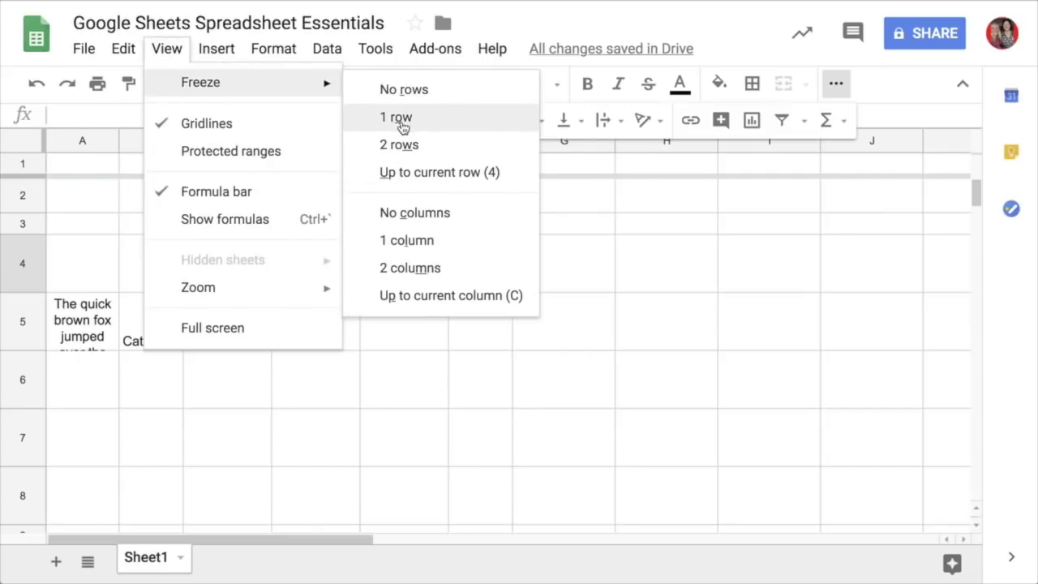
pyautogui.click(783, 259)
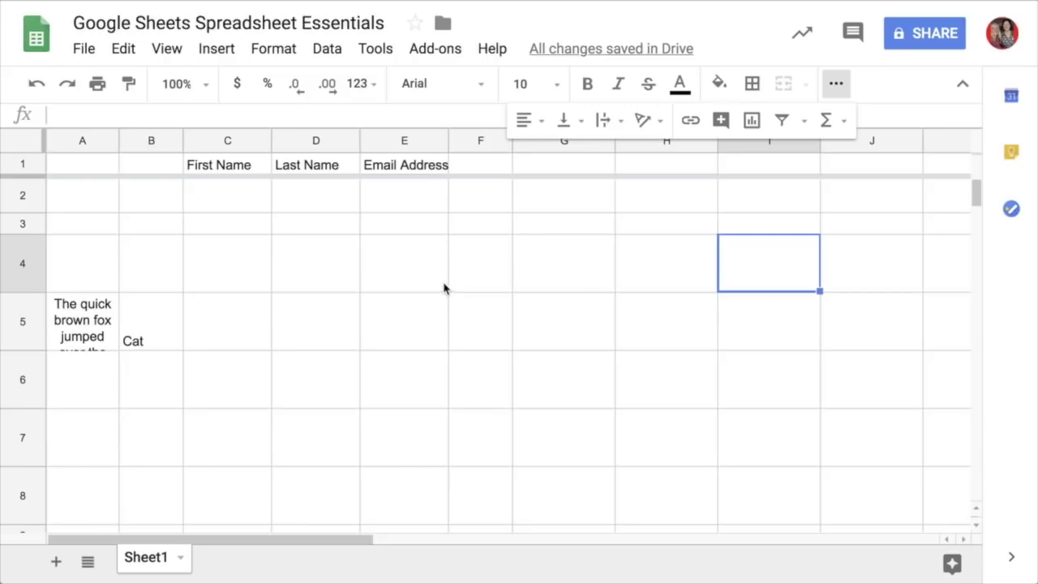
# - Select G4:I7 and merge the block into a single cell
pyautogui.moveTo(531, 264); pyautogui.dragTo(791, 459)
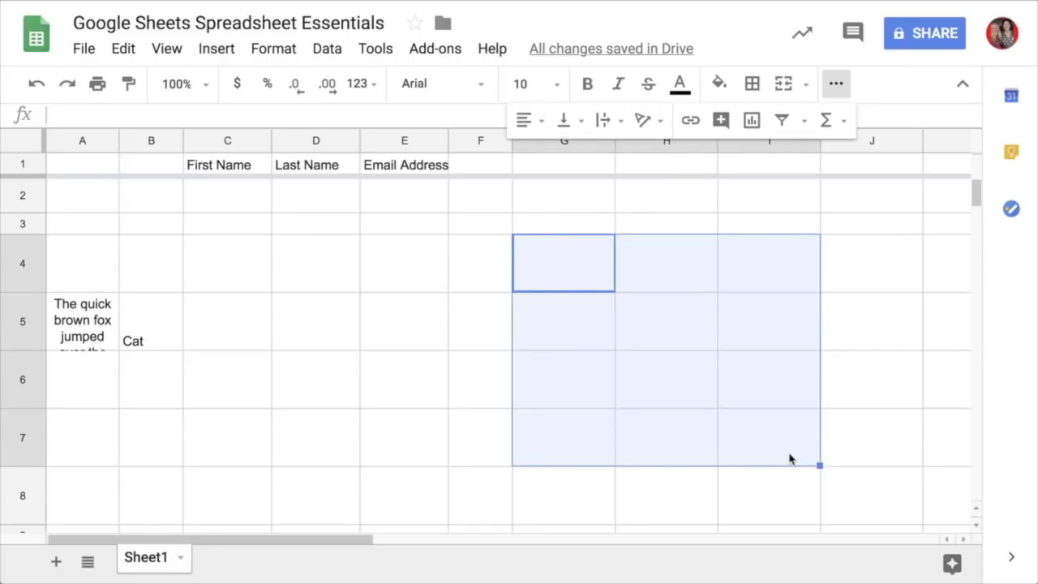
pyautogui.click(784, 85)
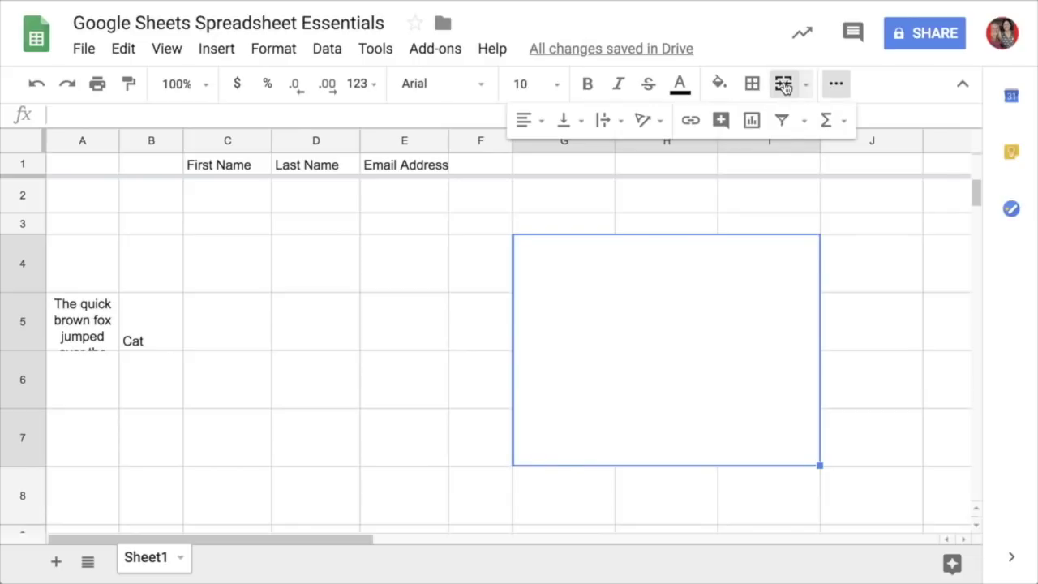
# - Enter 'The quick brown fox' in the merged cell, centred both ways and wrapped
pyautogui.write('The quick b a')
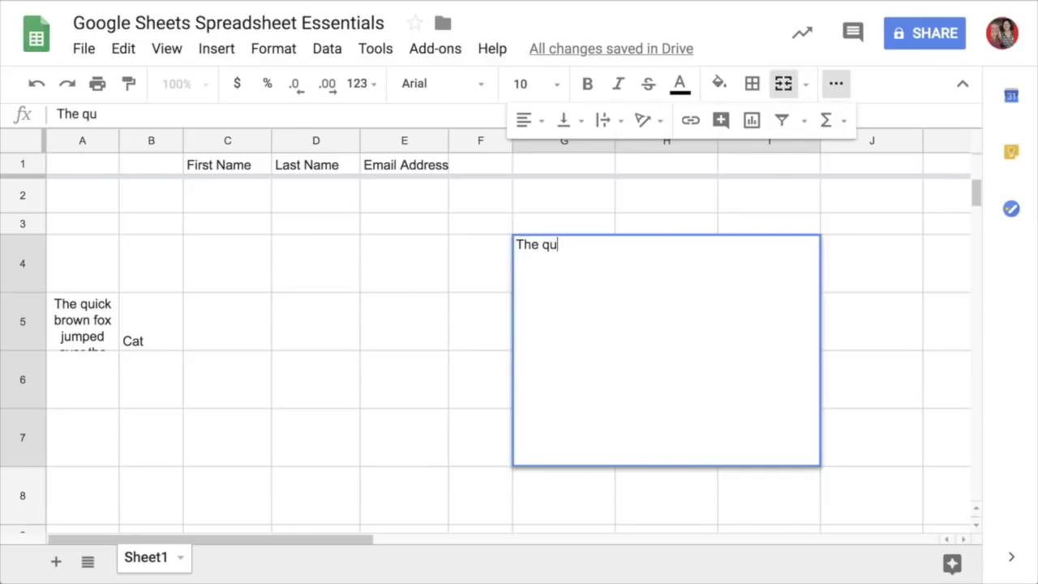
pyautogui.press('BackSpace')
pyautogui.press('BackSpace')
pyautogui.write('rown fox')
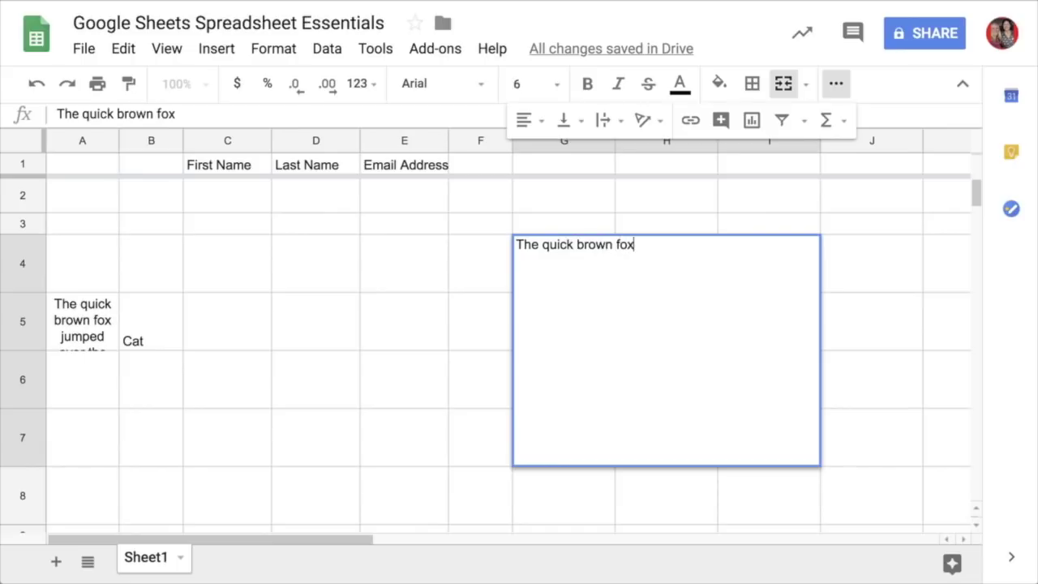
pyautogui.press('Return')
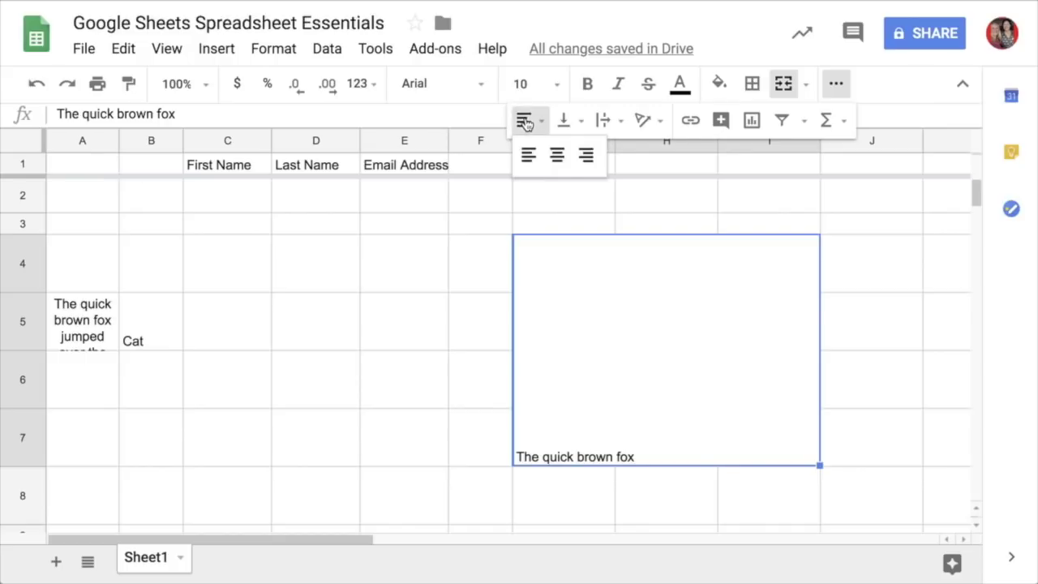
pyautogui.click(557, 155)
pyautogui.click(570, 121)
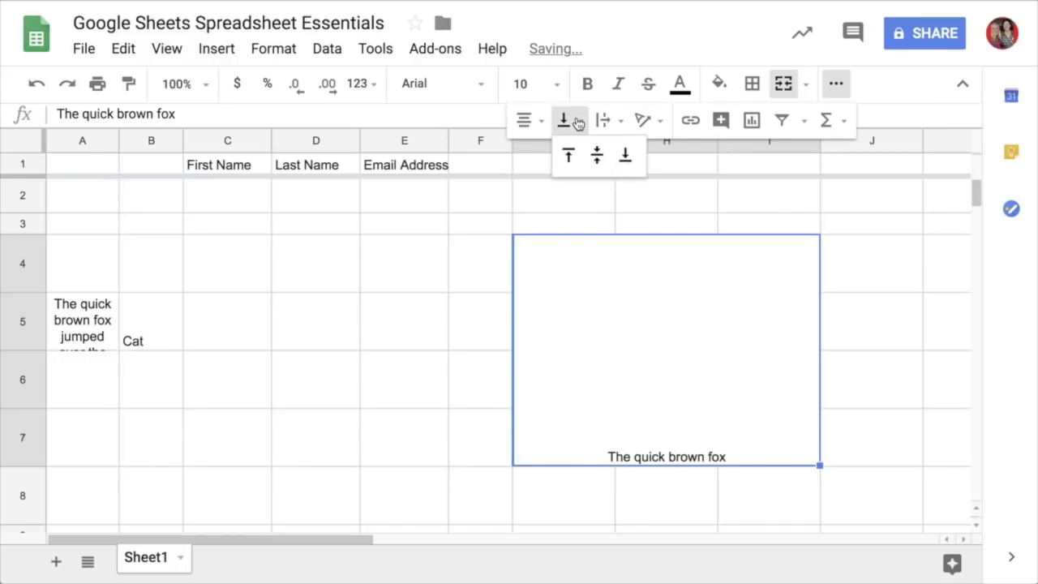
pyautogui.click(598, 156)
pyautogui.click(605, 121)
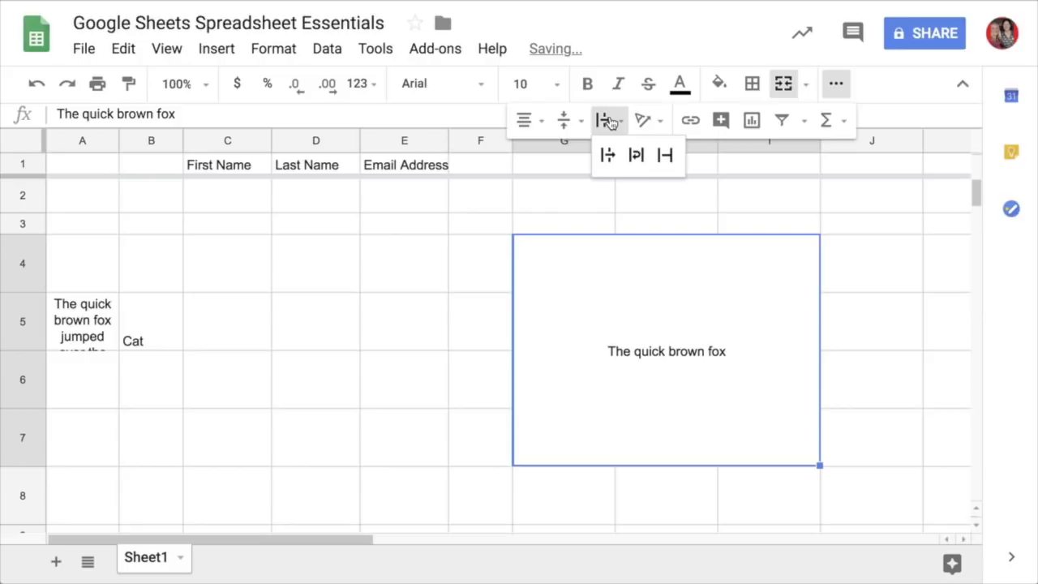
pyautogui.click(640, 158)
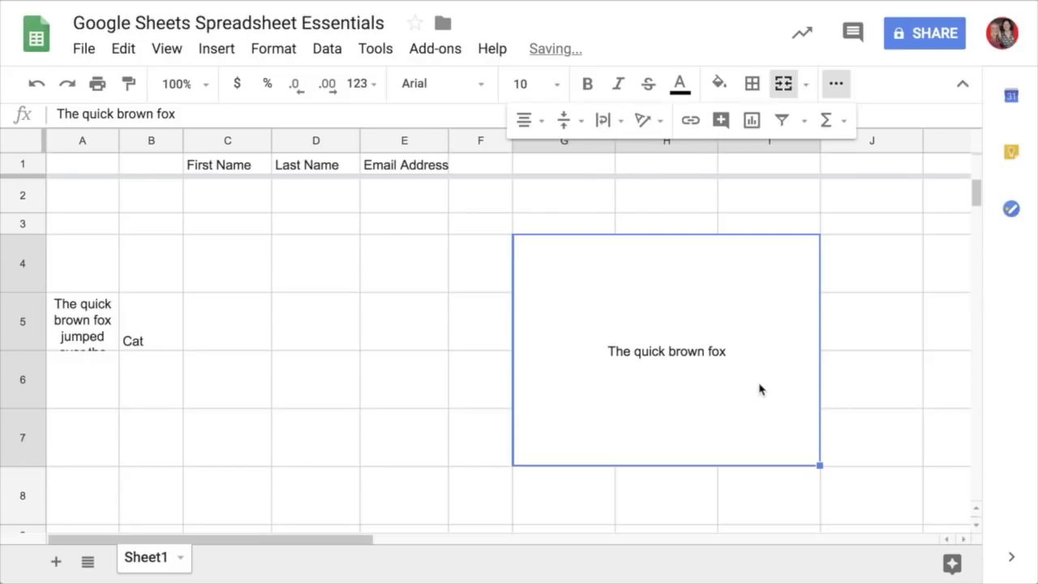
# - Set the merged cell's text to size 18 in the Homemade Apple font
pyautogui.click(523, 84)
pyautogui.click(550, 333)
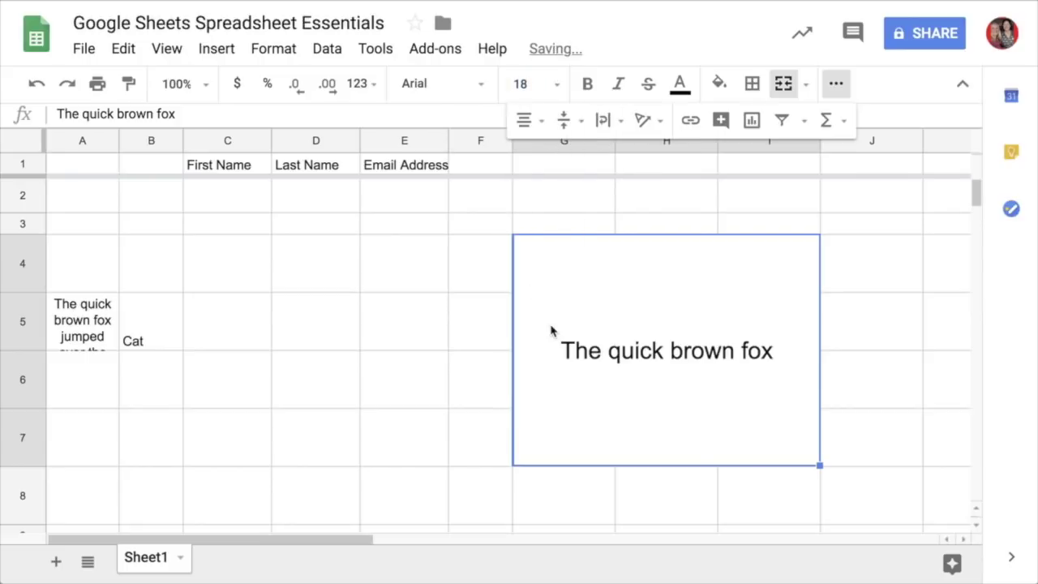
pyautogui.click(434, 83)
pyautogui.click(468, 206)
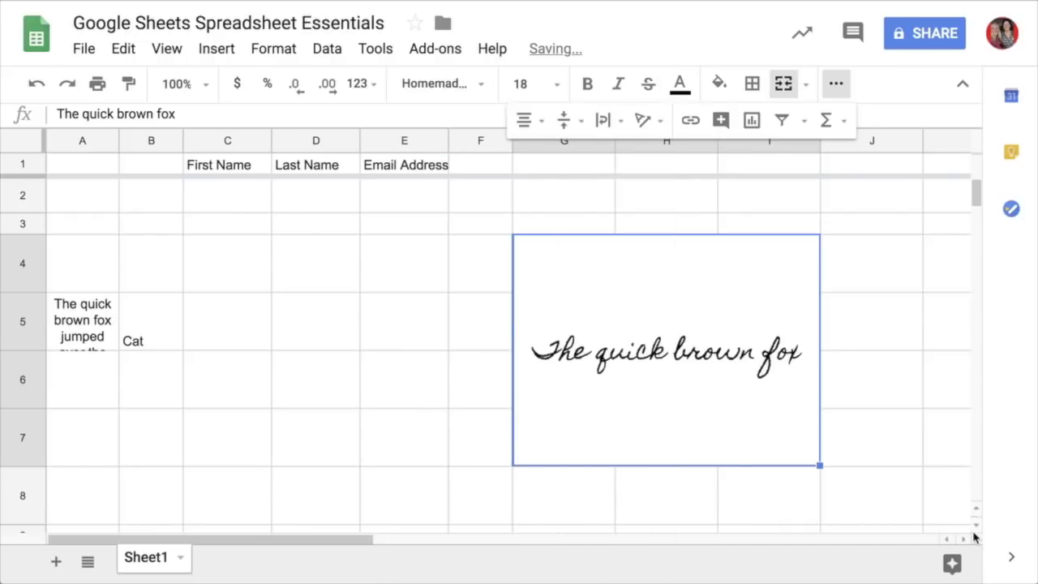